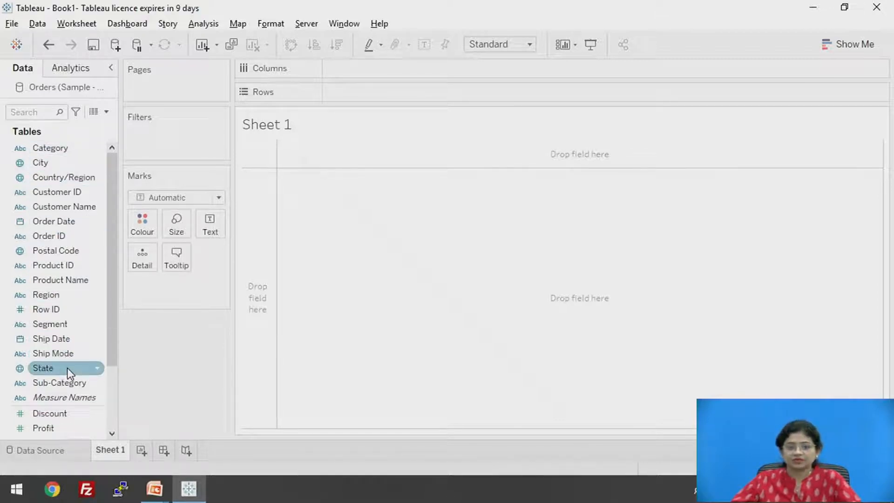
Build a horizontal bar chart with Category on the rows and Sales on the columns.
{"action": "left_click_drag", "start_coordinate": [110, 298], "coordinate": [105, 373]}
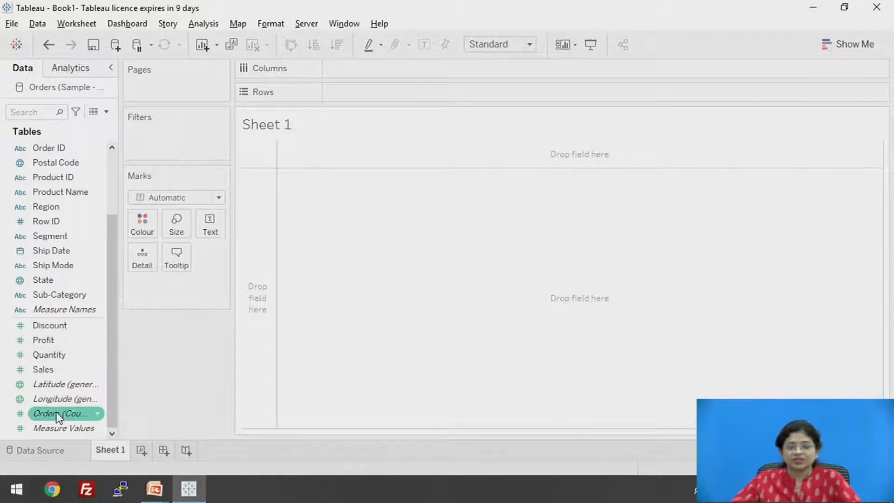
{"action": "mouse_move", "coordinate": [57, 416]}
{"action": "left_click_drag", "start_coordinate": [115, 289], "coordinate": [105, 186]}
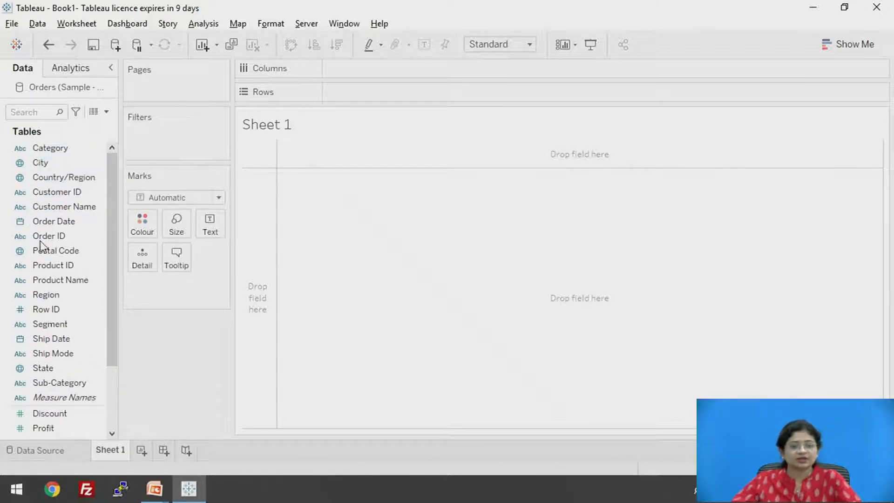
{"action": "mouse_move", "coordinate": [27, 401]}
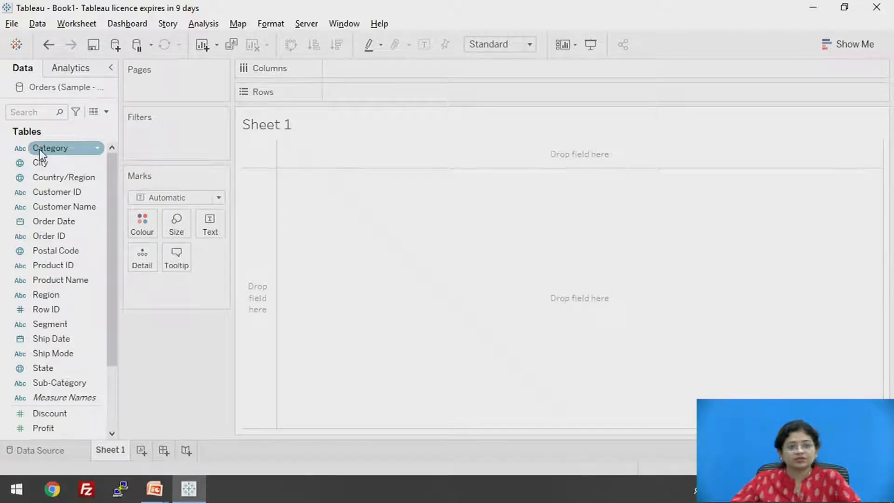
{"action": "left_click_drag", "start_coordinate": [39, 149], "coordinate": [368, 94]}
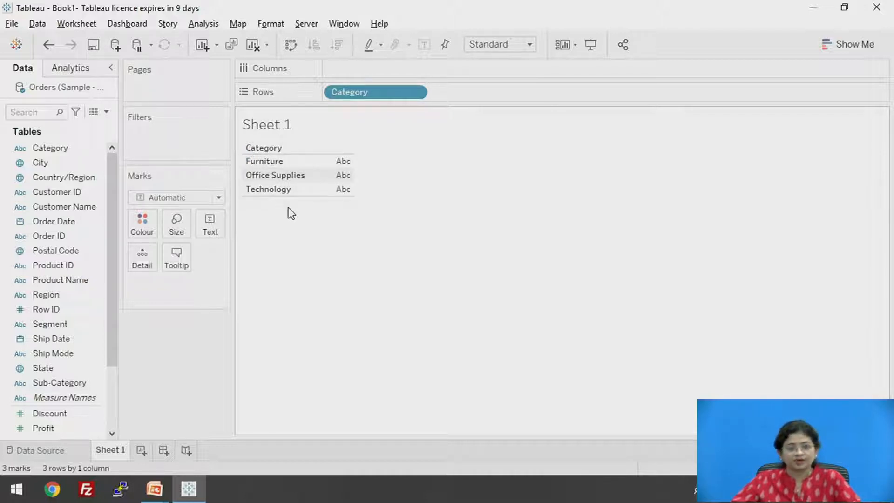
{"action": "mouse_move", "coordinate": [345, 192]}
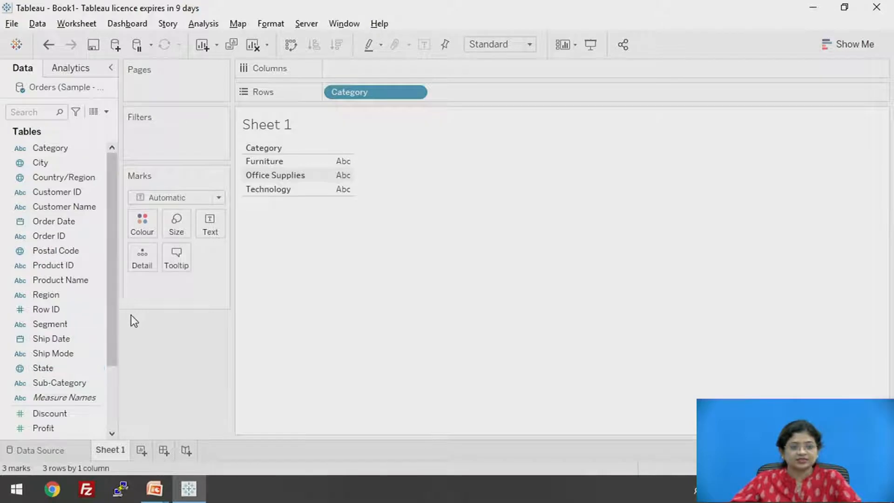
{"action": "left_click_drag", "start_coordinate": [115, 305], "coordinate": [111, 365]}
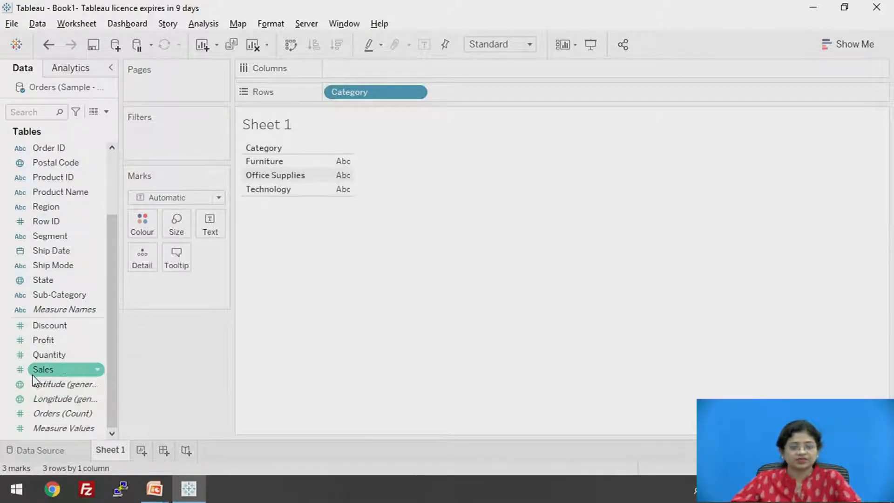
{"action": "left_click_drag", "start_coordinate": [34, 373], "coordinate": [340, 71]}
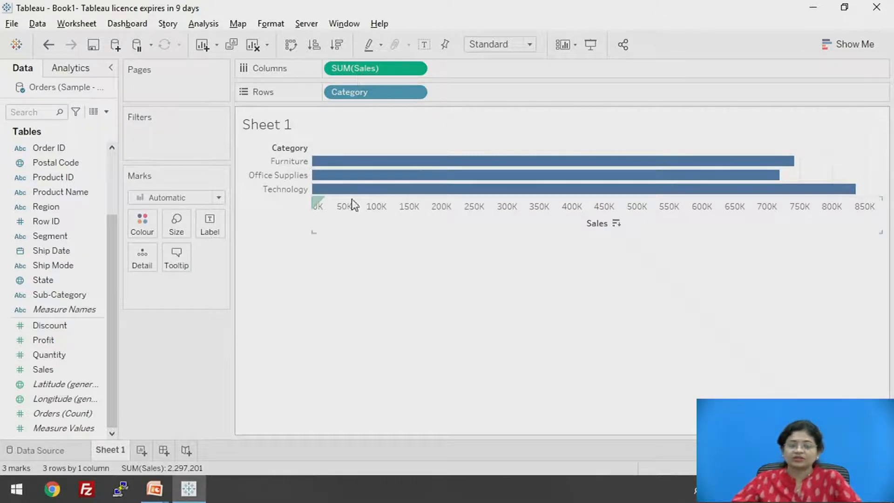
{"action": "mouse_move", "coordinate": [409, 195]}
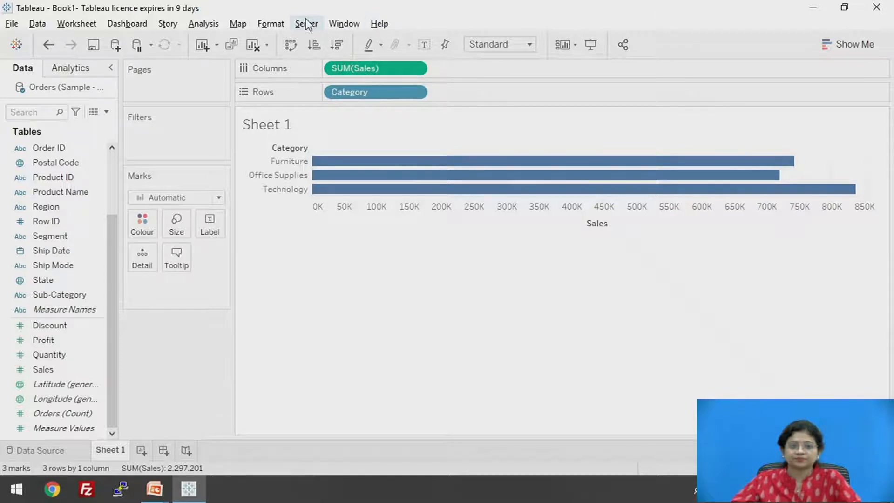
Fit the chart to Entire View and show mark labels on the bars.
{"action": "left_click", "coordinate": [529, 44]}
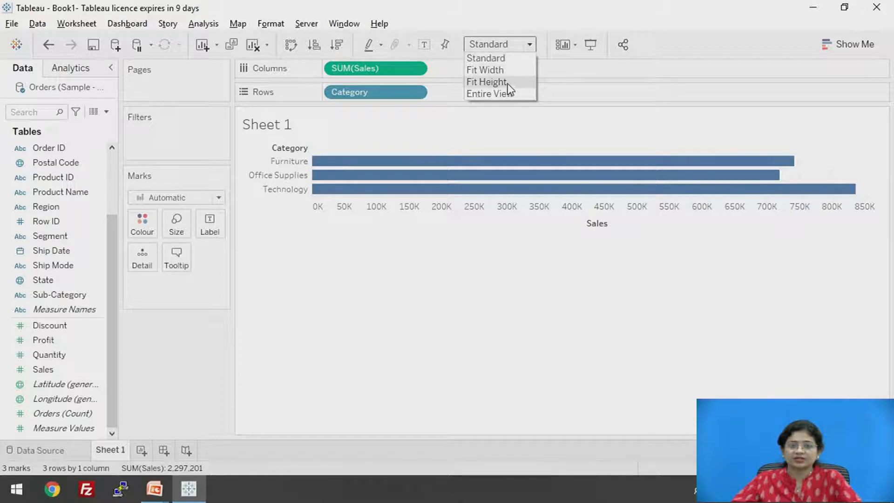
{"action": "left_click", "coordinate": [501, 94]}
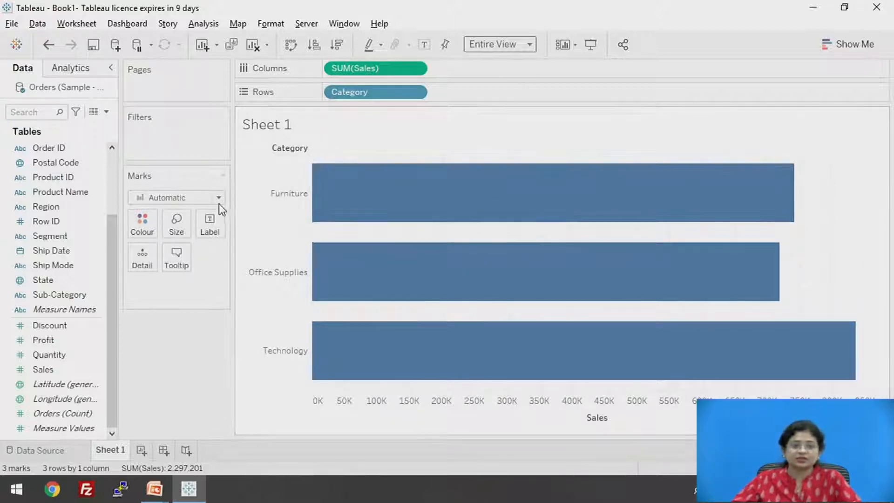
{"action": "left_click", "coordinate": [213, 230]}
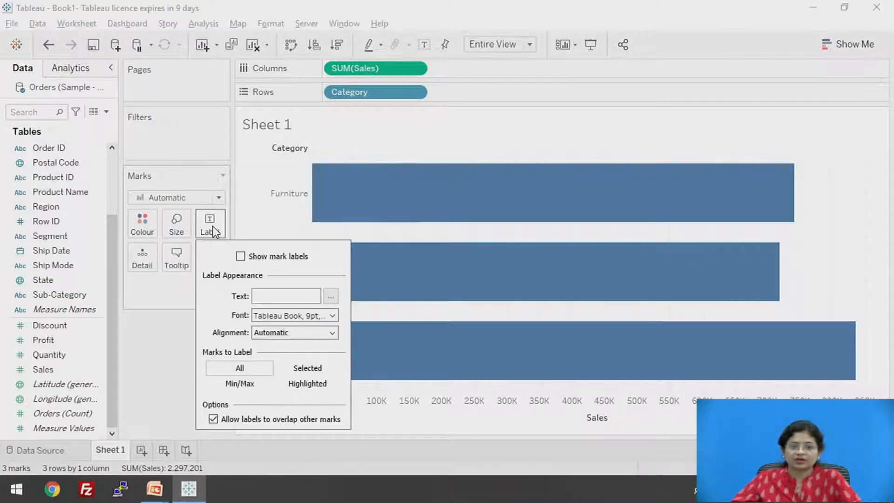
{"action": "left_click", "coordinate": [240, 257]}
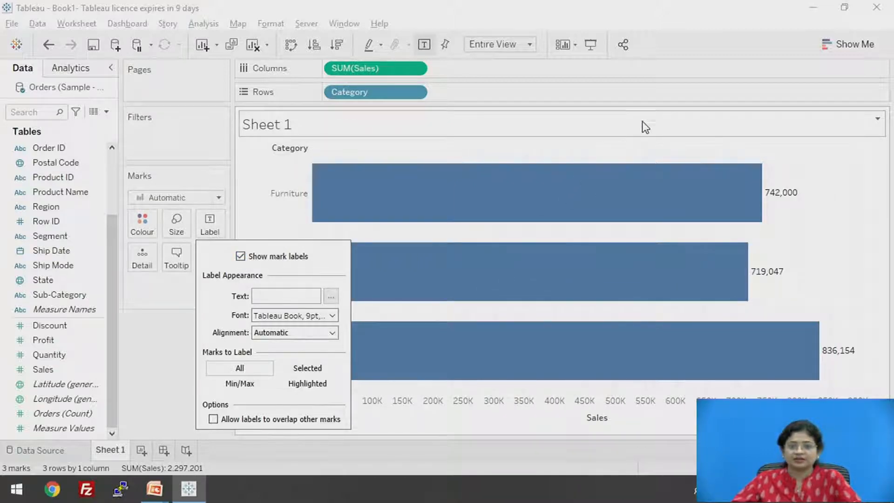
{"action": "left_click", "coordinate": [839, 148]}
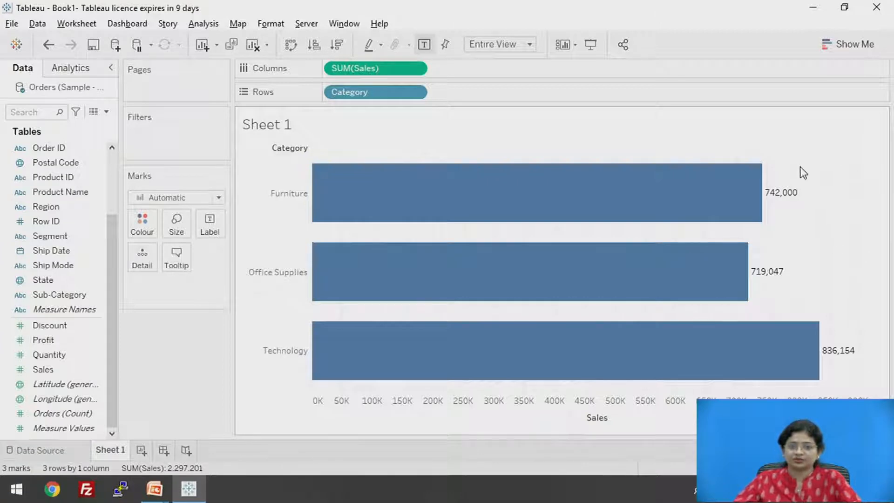
Add Sub-Category to the rows after Category to break down the sales bars.
{"action": "mouse_move", "coordinate": [727, 204]}
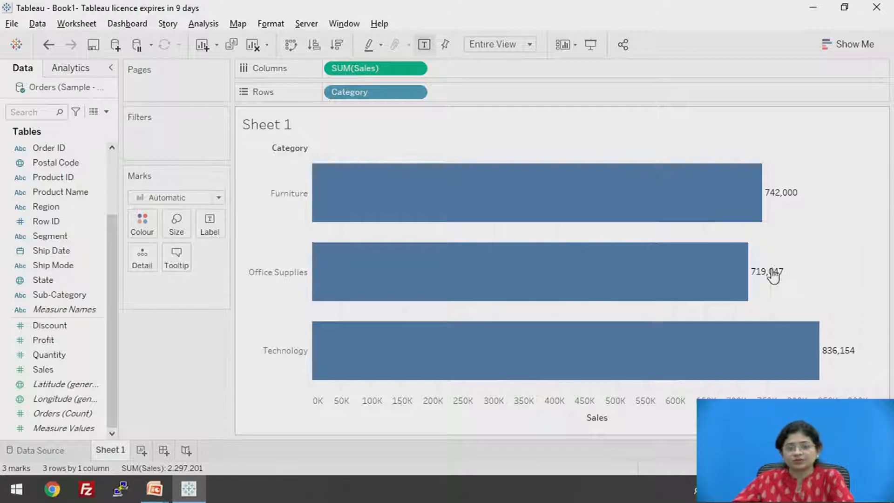
{"action": "mouse_move", "coordinate": [757, 285]}
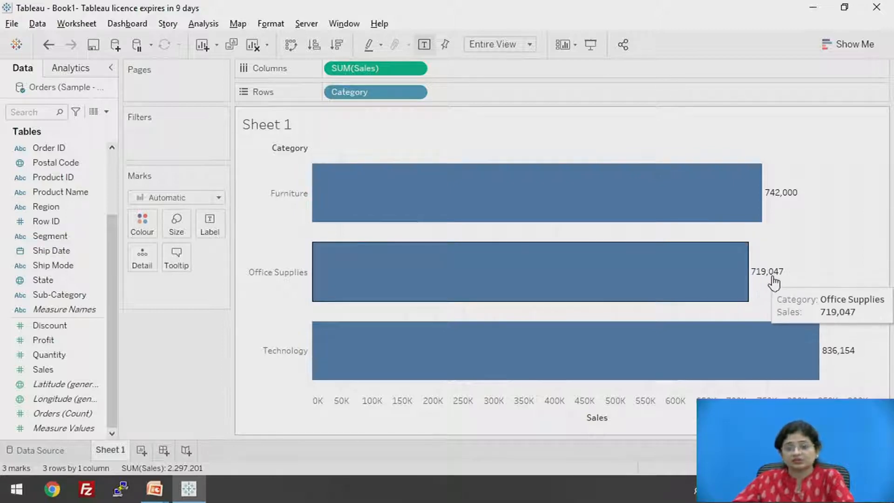
{"action": "mouse_move", "coordinate": [815, 367]}
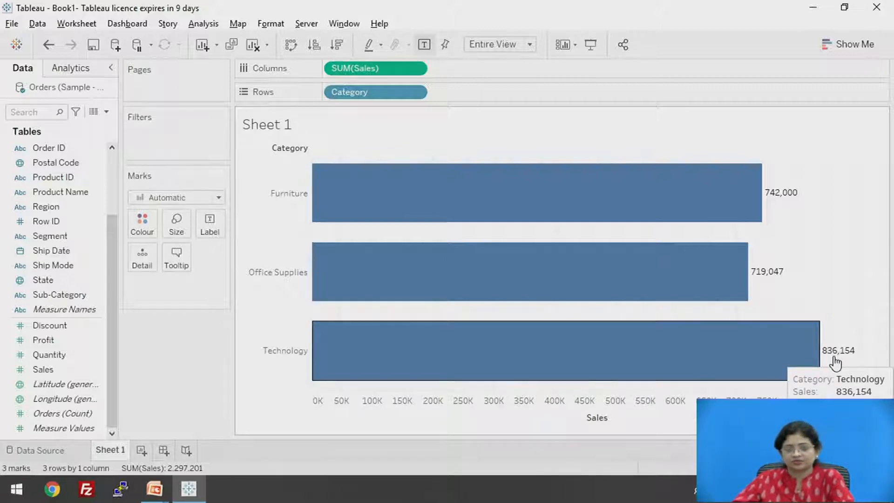
{"action": "mouse_move", "coordinate": [666, 289]}
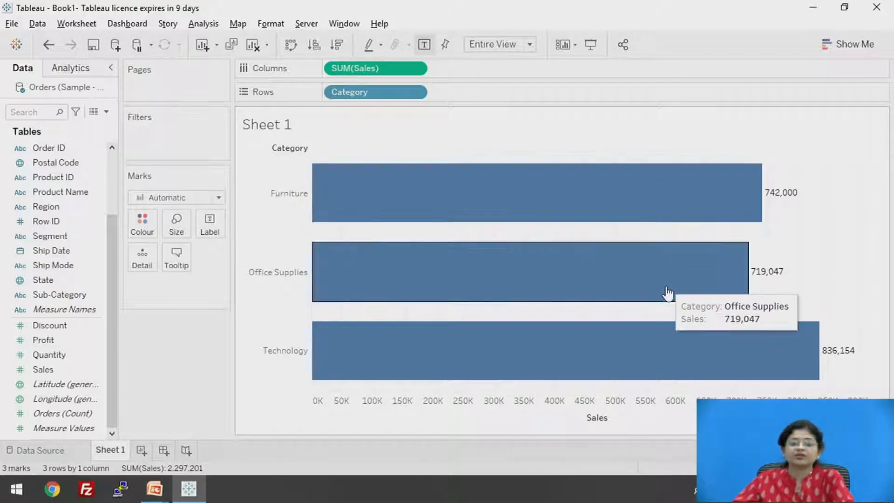
{"action": "mouse_move", "coordinate": [681, 318]}
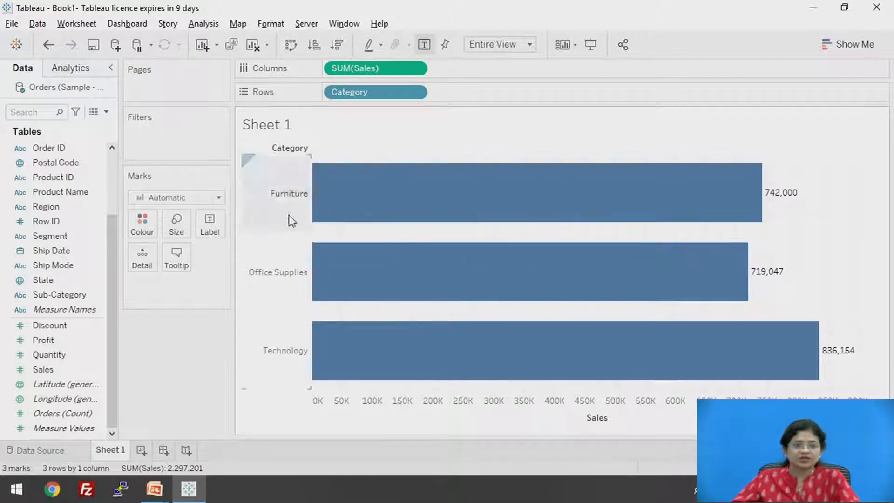
{"action": "left_click", "coordinate": [68, 280]}
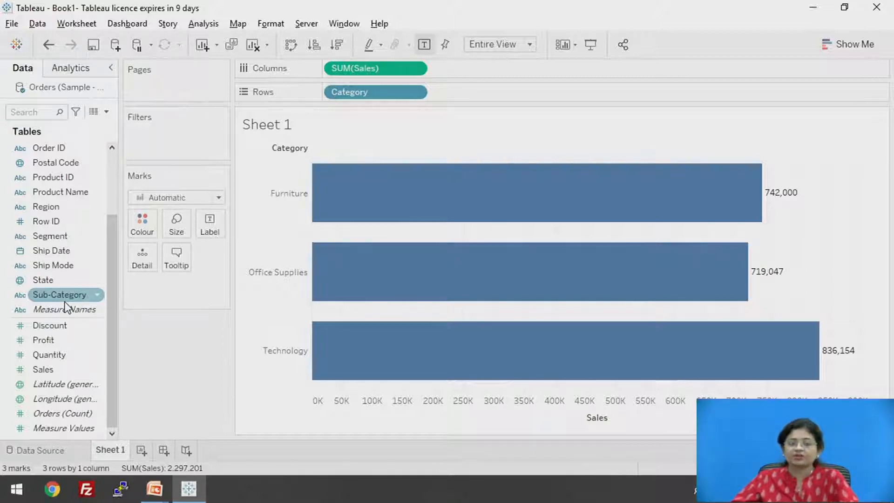
{"action": "left_click_drag", "start_coordinate": [68, 294], "coordinate": [479, 103]}
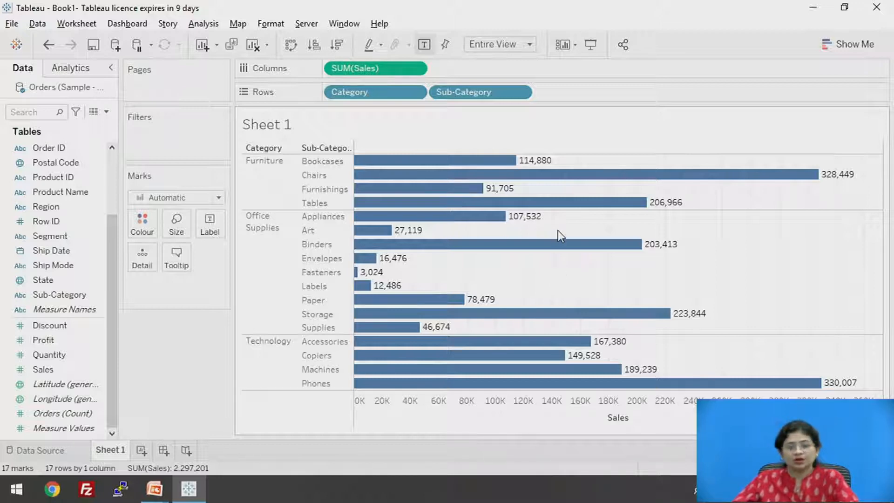
Sort the categories, and the sub-categories within each of them, in descending order of Sales.
{"action": "mouse_move", "coordinate": [565, 254]}
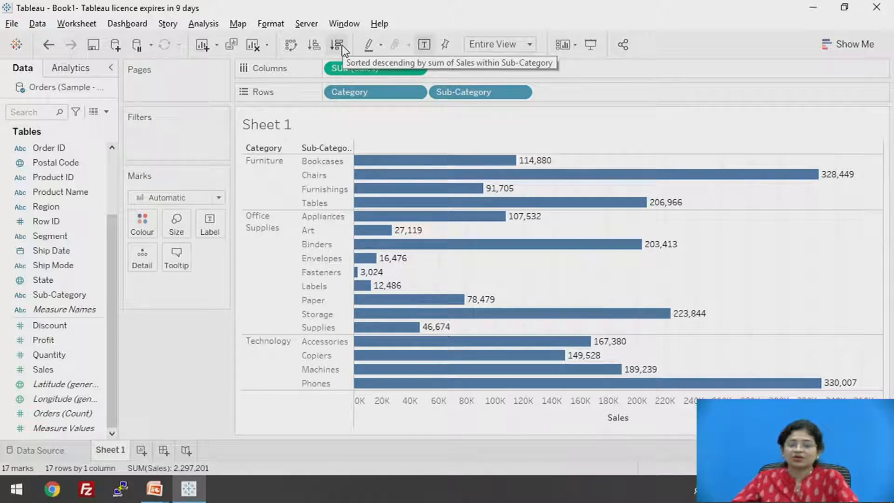
{"action": "left_click", "coordinate": [364, 94]}
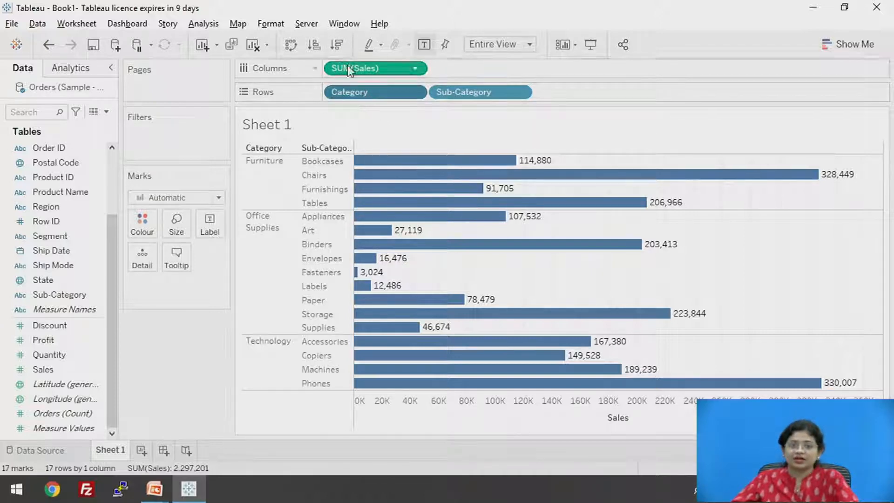
{"action": "left_click", "coordinate": [337, 44]}
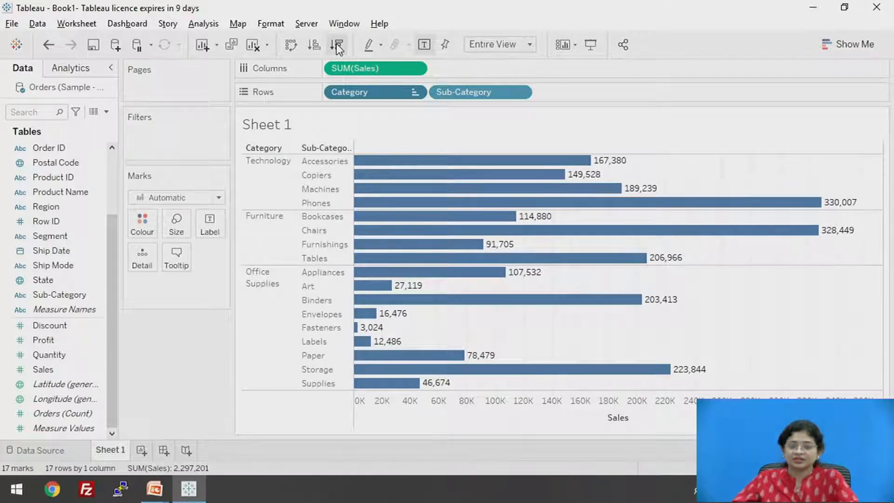
{"action": "mouse_move", "coordinate": [387, 178]}
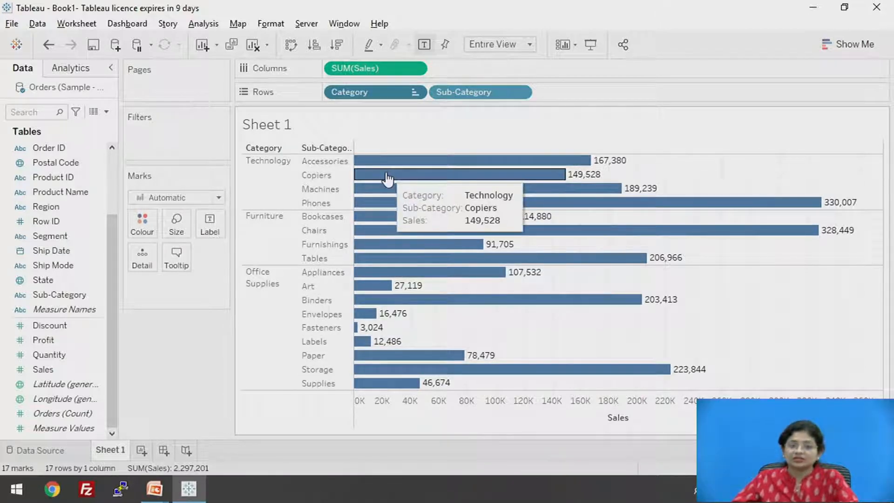
{"action": "mouse_move", "coordinate": [391, 194]}
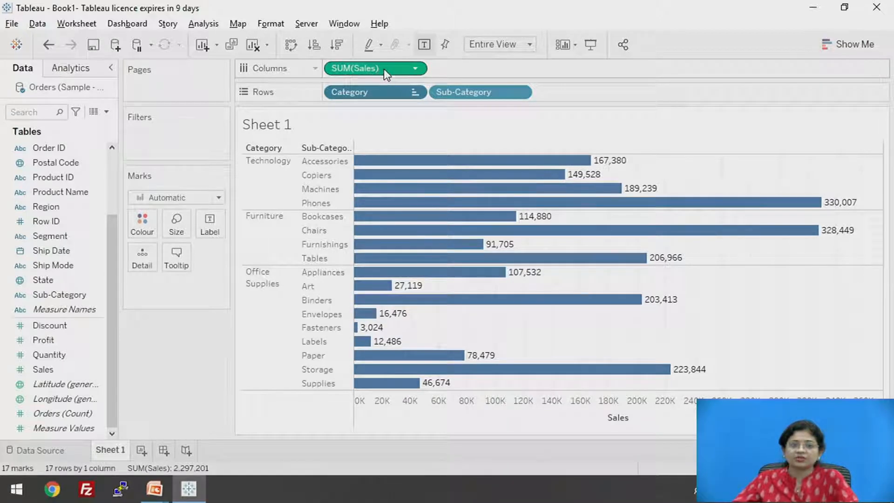
{"action": "left_click", "coordinate": [336, 44]}
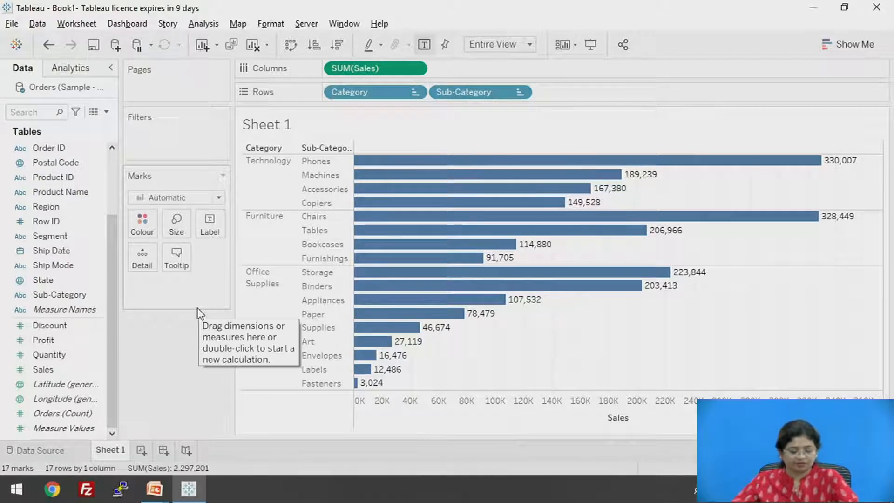
{"action": "key", "text": "alt+Tab"}
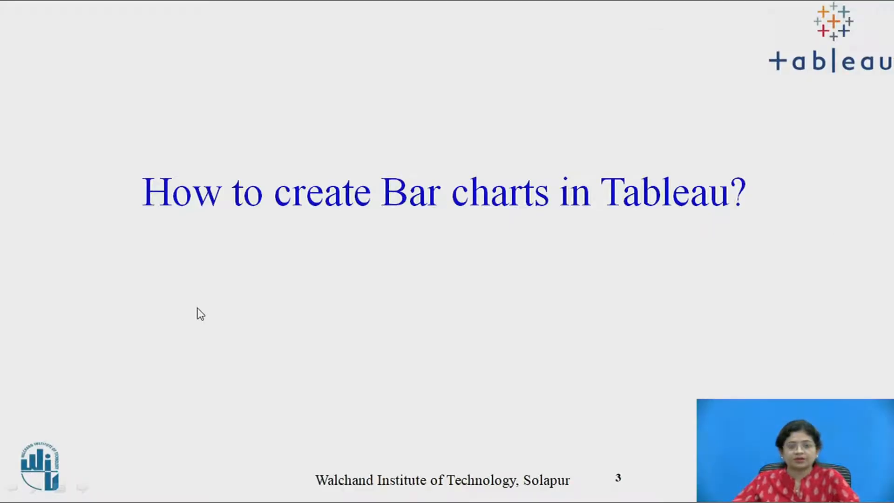
{"action": "key", "text": "Right"}
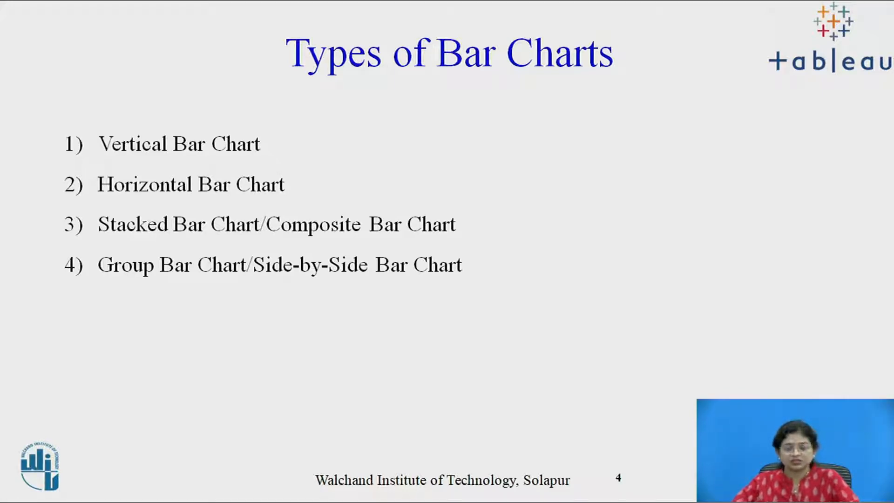
{"action": "key", "text": "alt+Tab"}
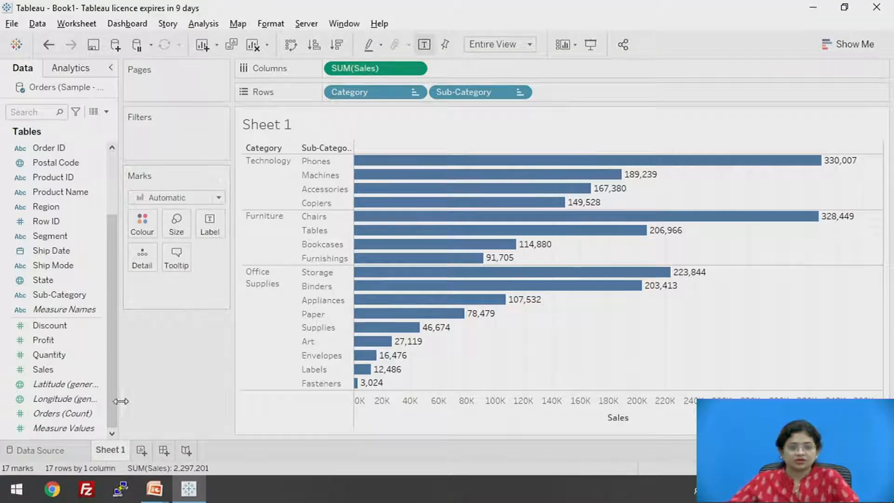
Add a new worksheet and build a vertical bar chart with Region on the columns and Sales on the rows.
{"action": "left_click", "coordinate": [142, 454]}
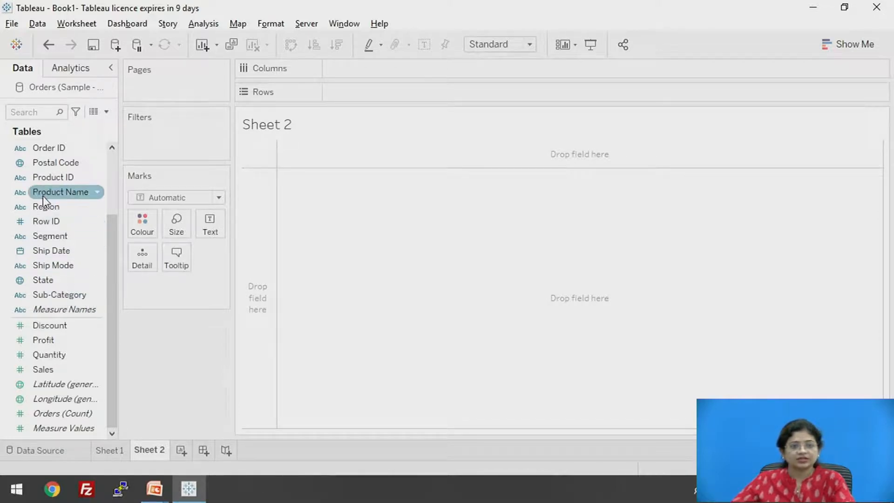
{"action": "left_click_drag", "start_coordinate": [47, 212], "coordinate": [355, 70]}
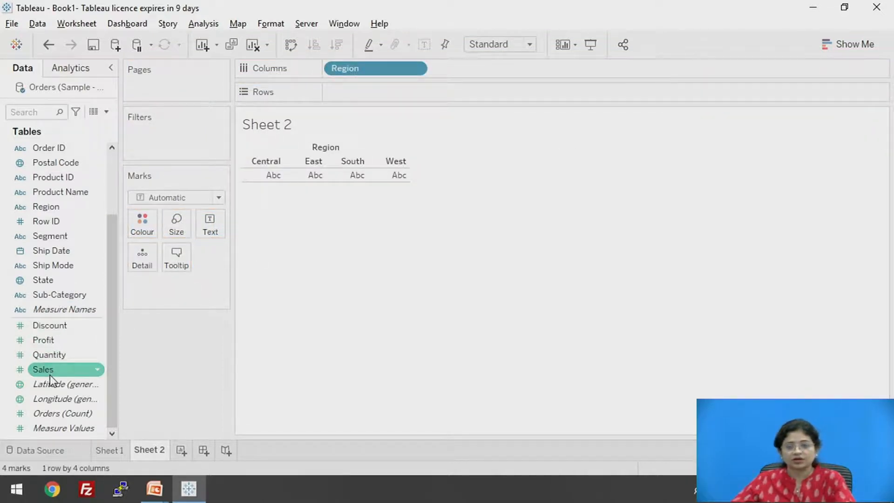
{"action": "left_click_drag", "start_coordinate": [50, 375], "coordinate": [346, 91]}
{"action": "mouse_move", "coordinate": [432, 236]}
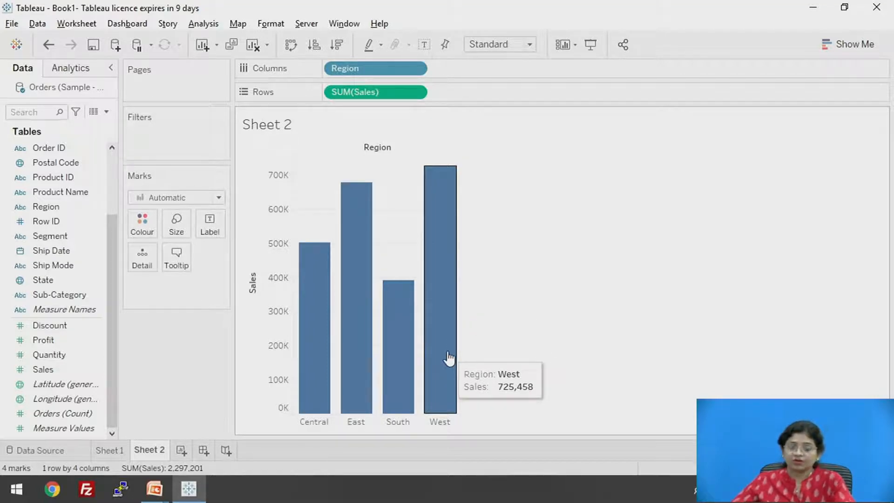
{"action": "mouse_move", "coordinate": [329, 303]}
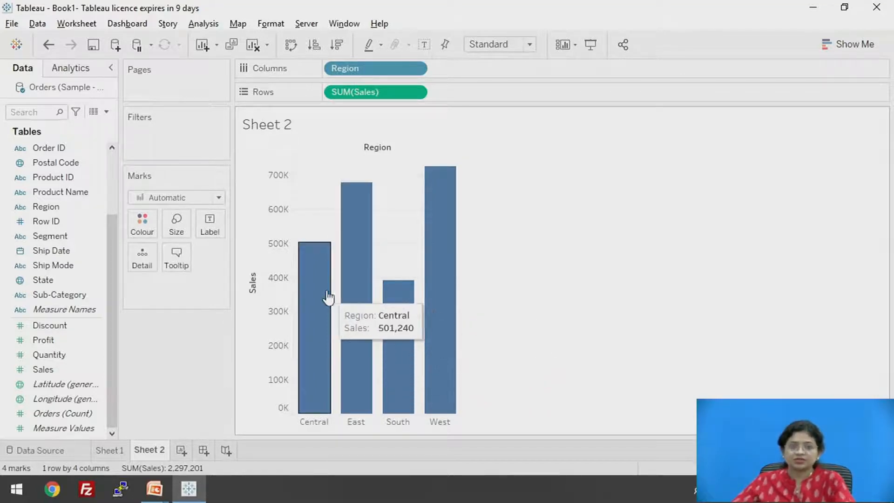
{"action": "mouse_move", "coordinate": [362, 376]}
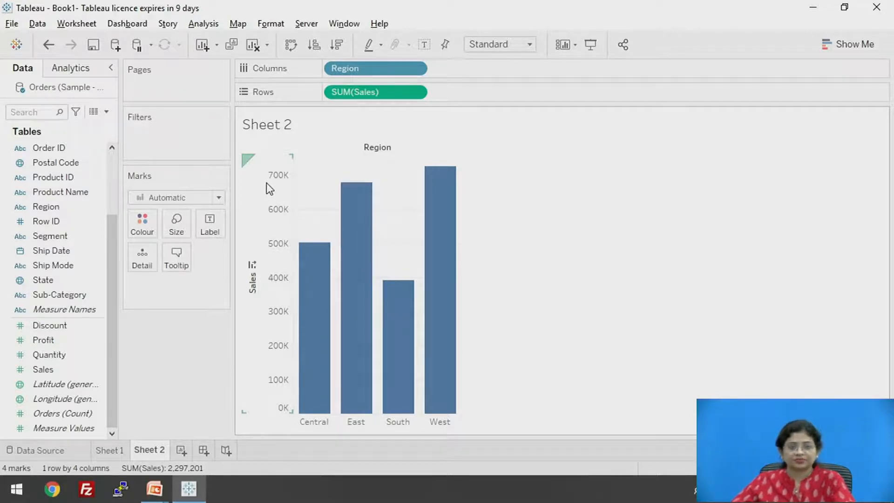
{"action": "mouse_move", "coordinate": [342, 326]}
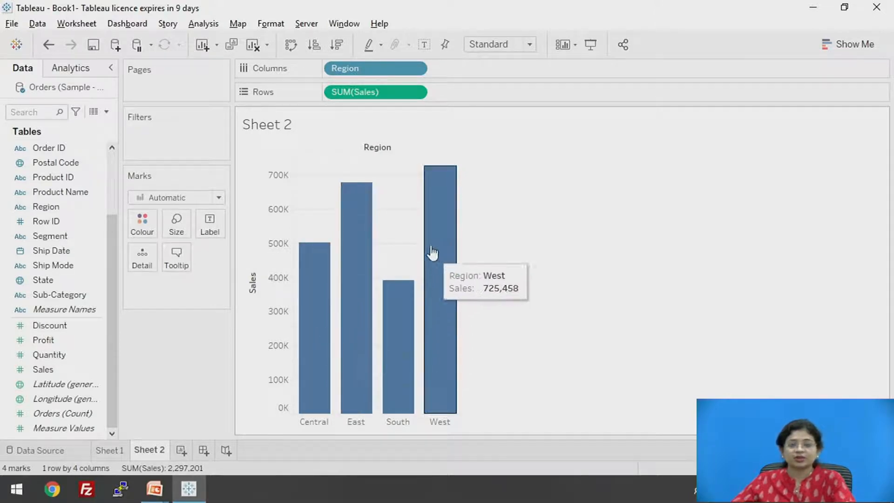
Show mark labels on the region bars, and swap the rows and columns to turn the chart horizontal.
{"action": "mouse_move", "coordinate": [307, 341]}
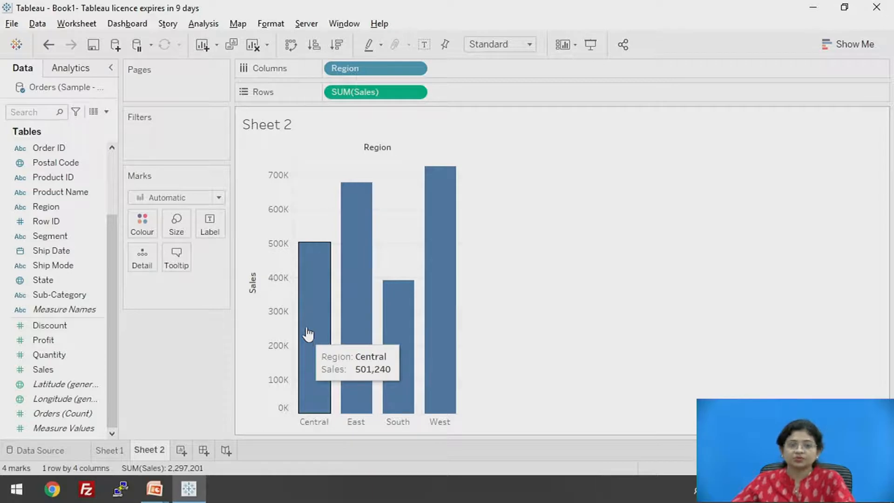
{"action": "left_click", "coordinate": [208, 229]}
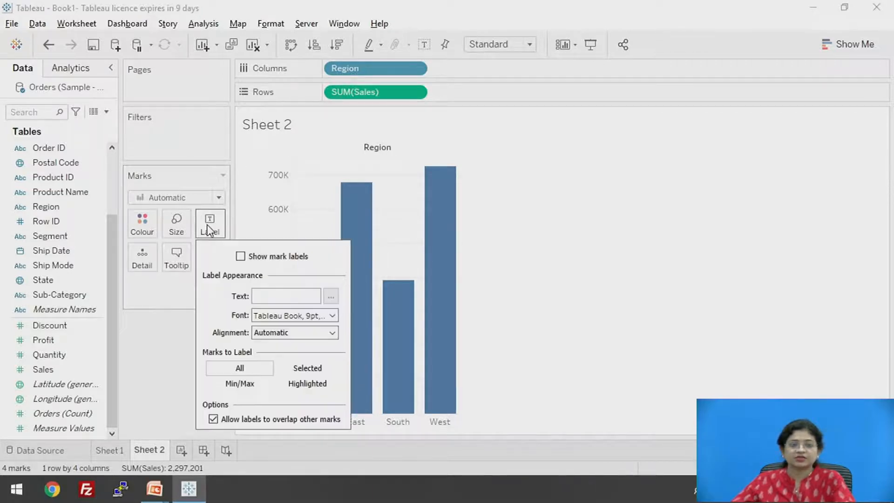
{"action": "left_click", "coordinate": [240, 260]}
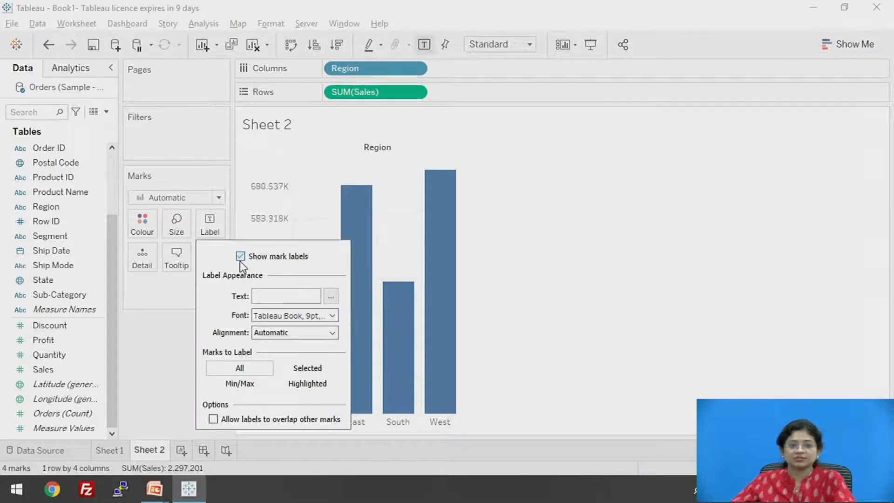
{"action": "left_click", "coordinate": [638, 277]}
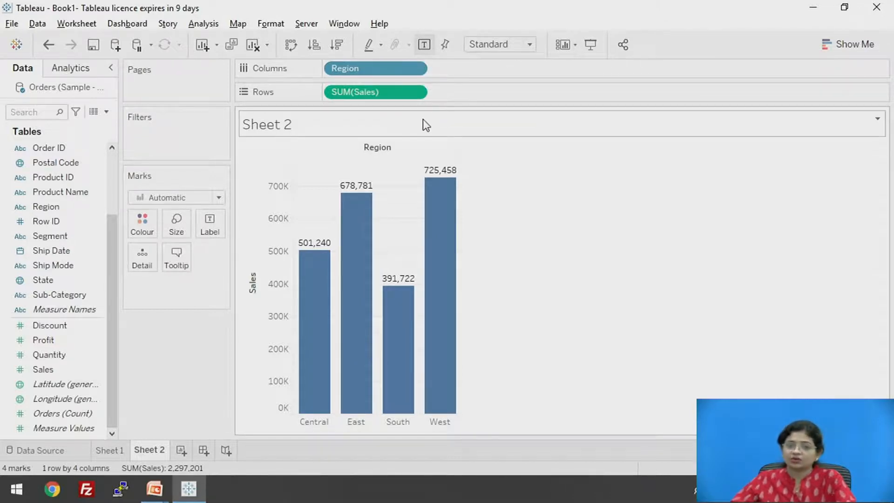
{"action": "left_click", "coordinate": [292, 45]}
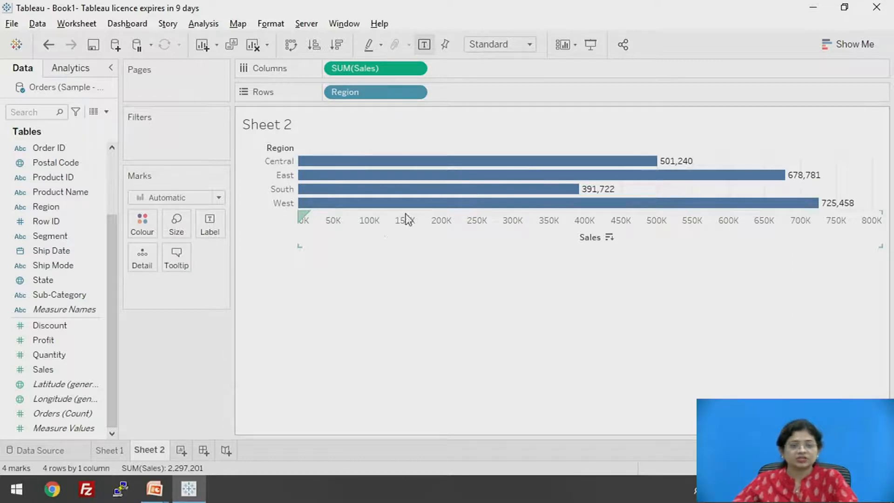
{"action": "mouse_move", "coordinate": [432, 206]}
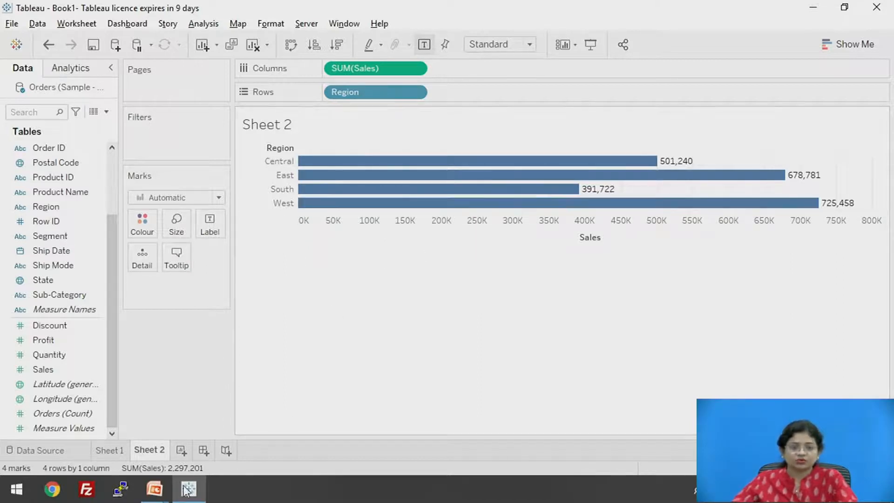
Add a new worksheet and build a vertical bar chart with Region on the columns and Sales on the rows.
{"action": "left_click", "coordinate": [180, 450]}
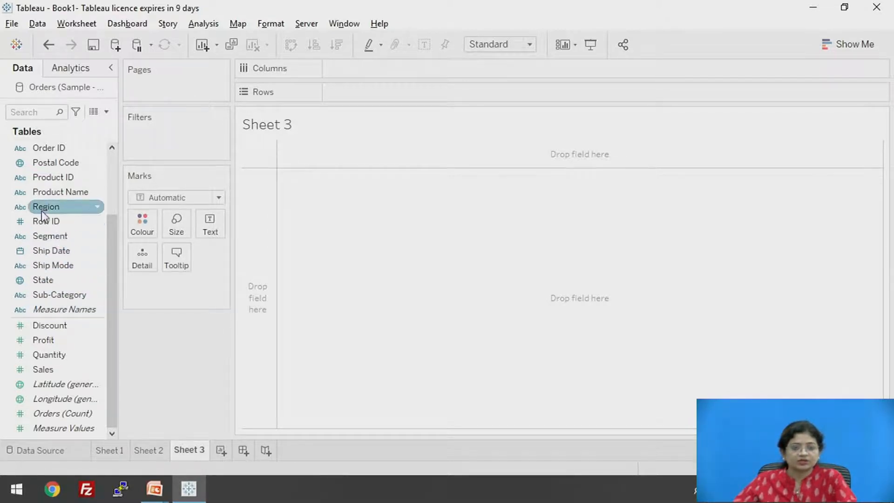
{"action": "left_click_drag", "start_coordinate": [42, 206], "coordinate": [357, 61]}
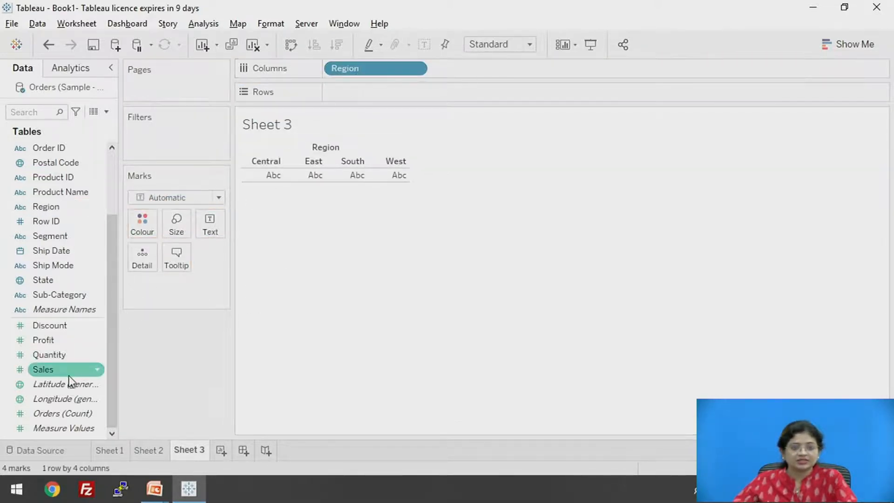
{"action": "left_click_drag", "start_coordinate": [53, 371], "coordinate": [370, 131]}
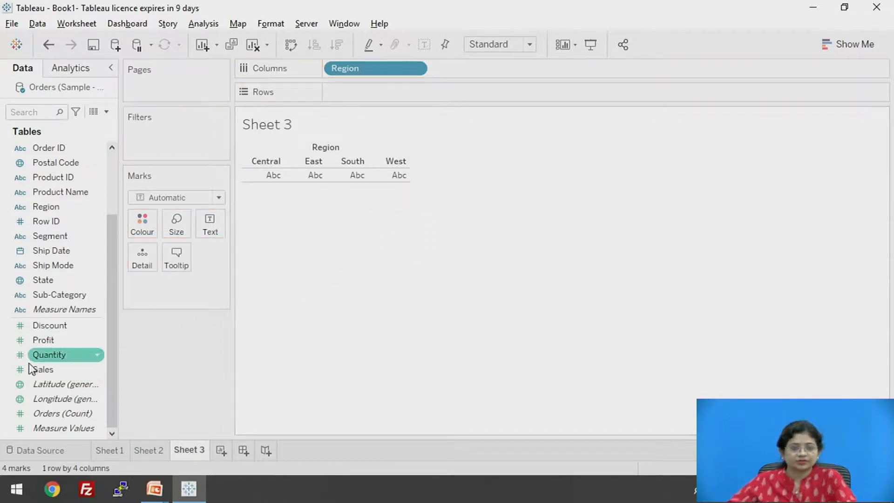
{"action": "left_click_drag", "start_coordinate": [39, 371], "coordinate": [349, 87]}
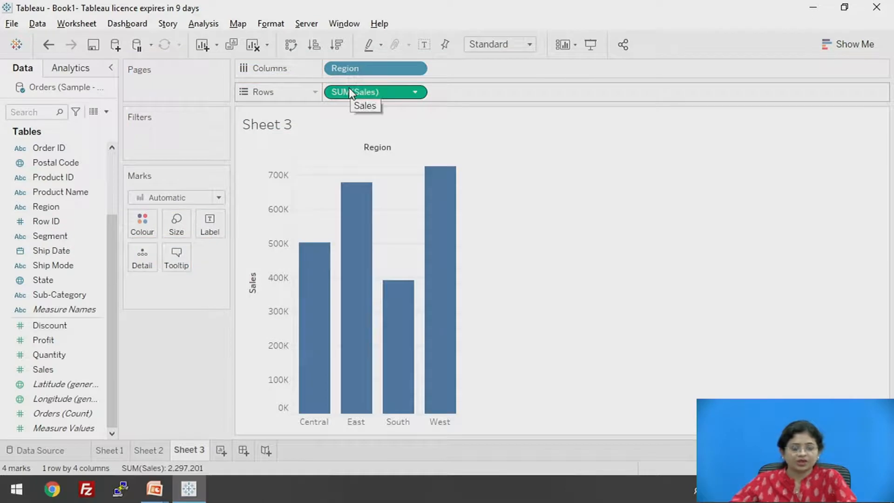
{"action": "mouse_move", "coordinate": [324, 278]}
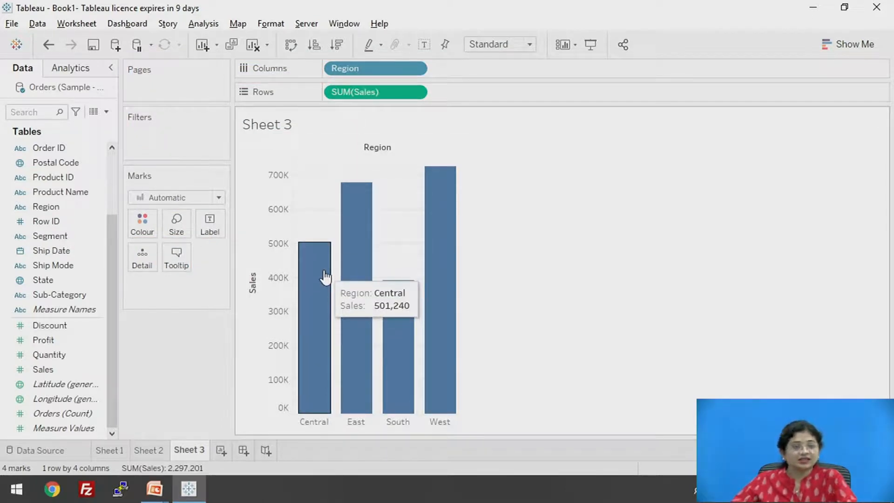
Colour the region bars by Category to make a stacked bar chart, and inspect the segments of the Central bar.
{"action": "left_click", "coordinate": [68, 207]}
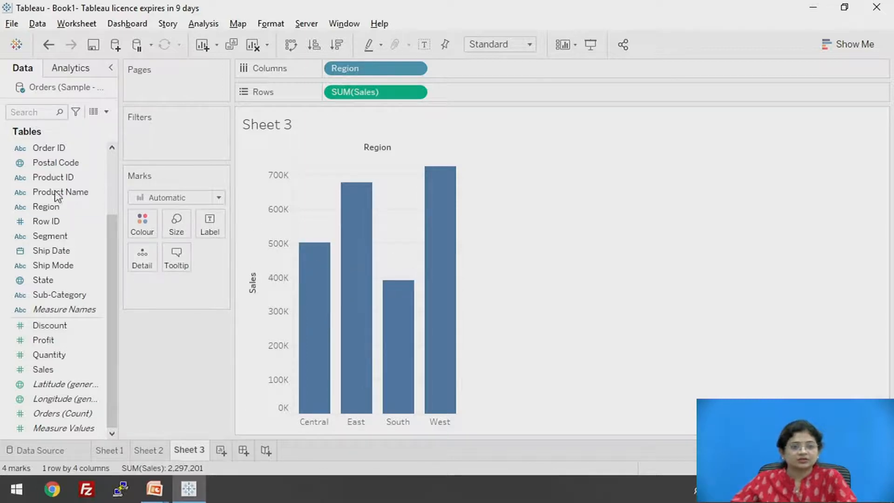
{"action": "left_click_drag", "start_coordinate": [108, 271], "coordinate": [125, 143]}
{"action": "left_click", "coordinate": [53, 149]}
{"action": "left_click_drag", "start_coordinate": [58, 156], "coordinate": [149, 228]}
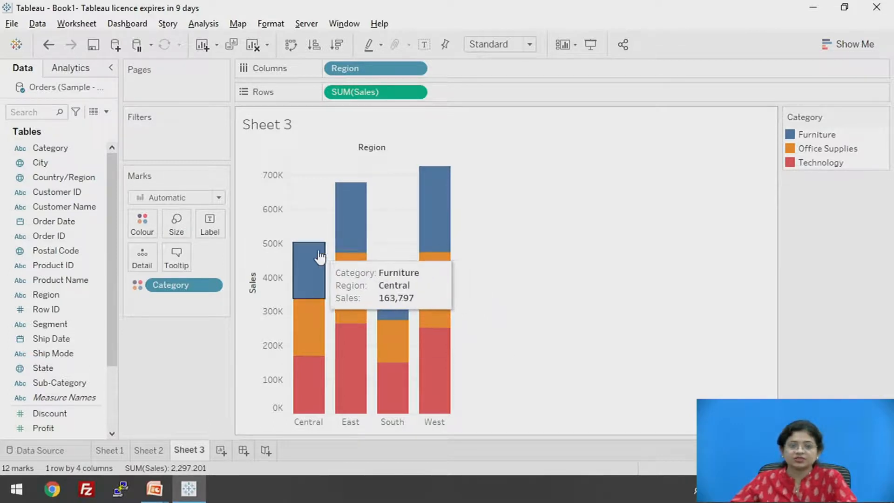
{"action": "mouse_move", "coordinate": [308, 317]}
{"action": "mouse_move", "coordinate": [306, 394]}
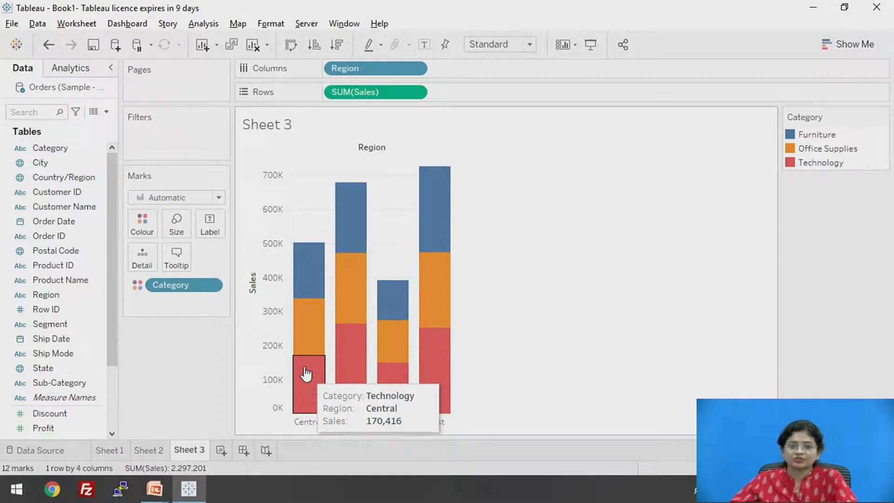
{"action": "mouse_move", "coordinate": [305, 294]}
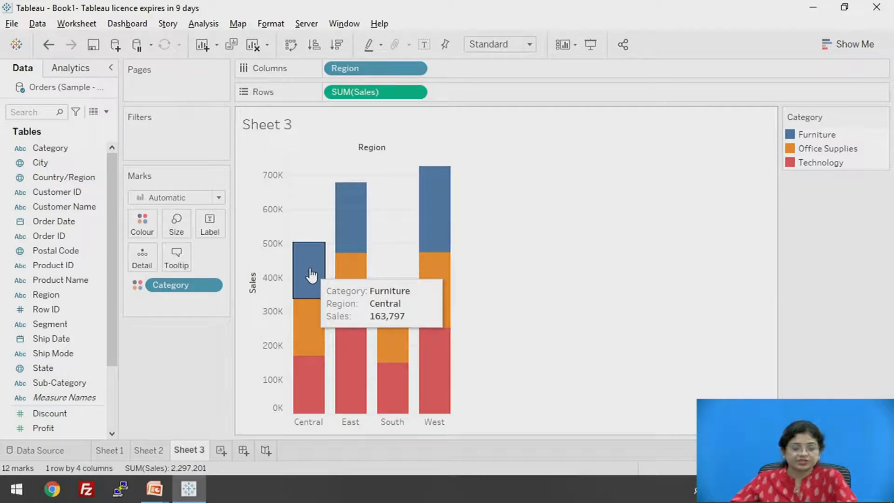
{"action": "mouse_move", "coordinate": [303, 344]}
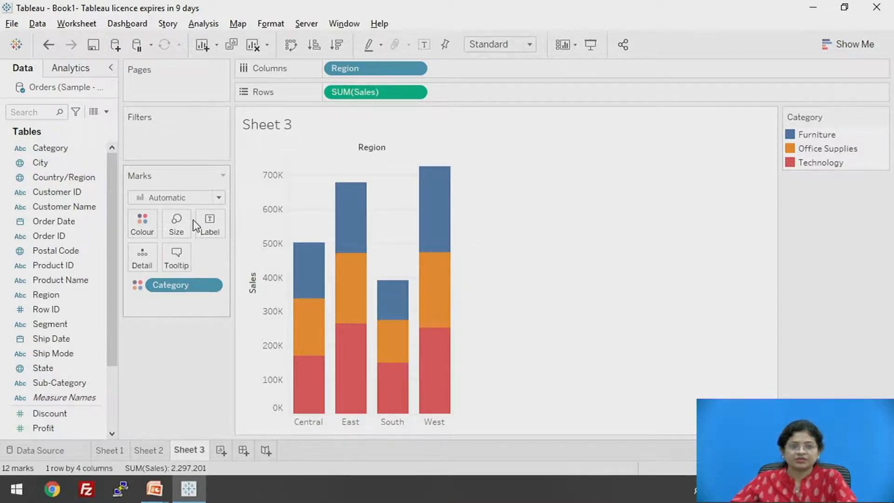
Show mark labels on the stacked segments and fit the chart to Entire View.
{"action": "left_click", "coordinate": [207, 226]}
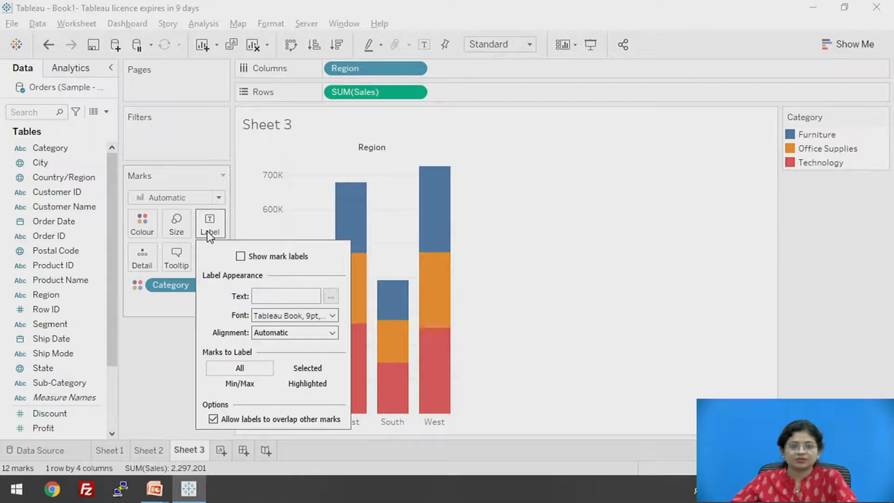
{"action": "left_click", "coordinate": [241, 256]}
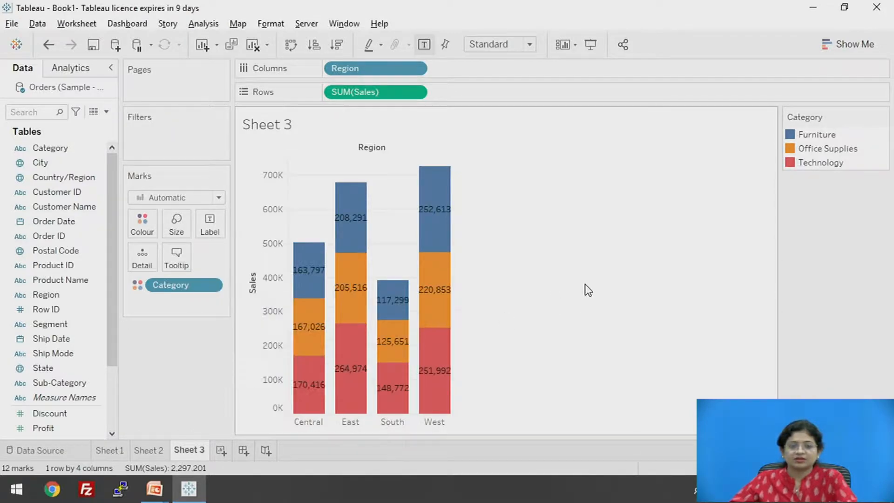
{"action": "mouse_move", "coordinate": [359, 367]}
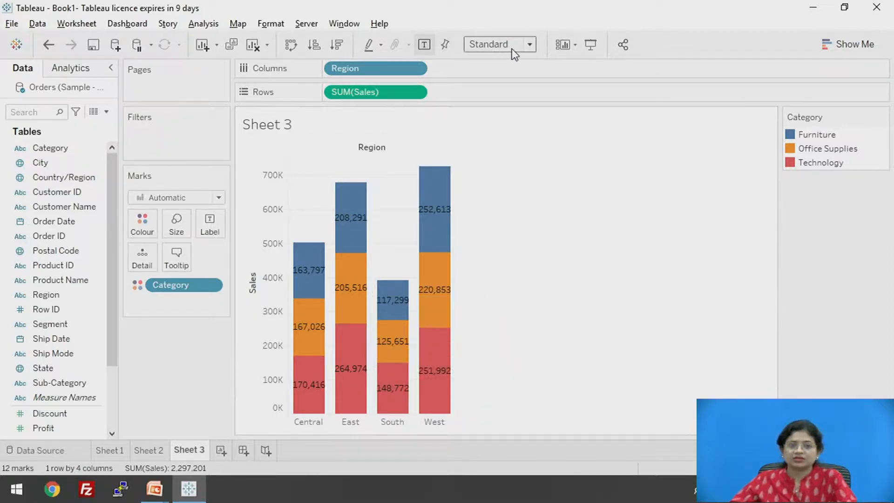
{"action": "left_click", "coordinate": [530, 45]}
{"action": "left_click", "coordinate": [507, 93]}
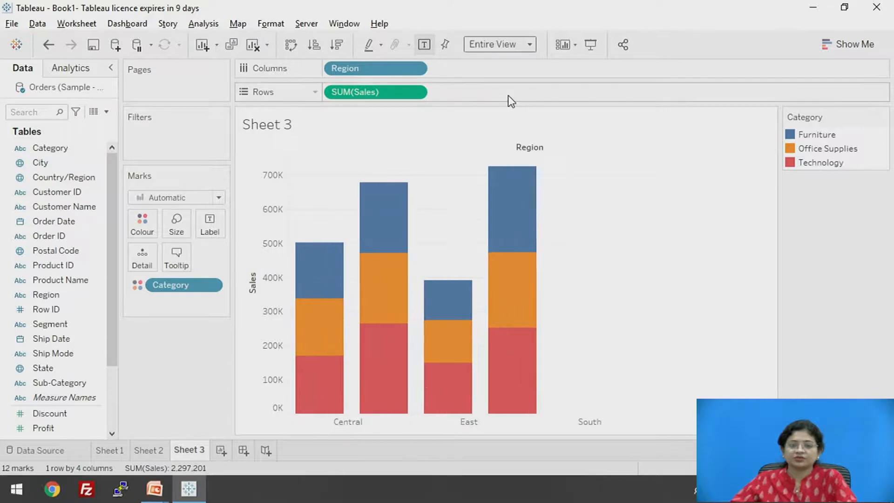
Add Category to the columns after Region to split the stacked bars into side-by-side bars.
{"action": "mouse_move", "coordinate": [623, 372]}
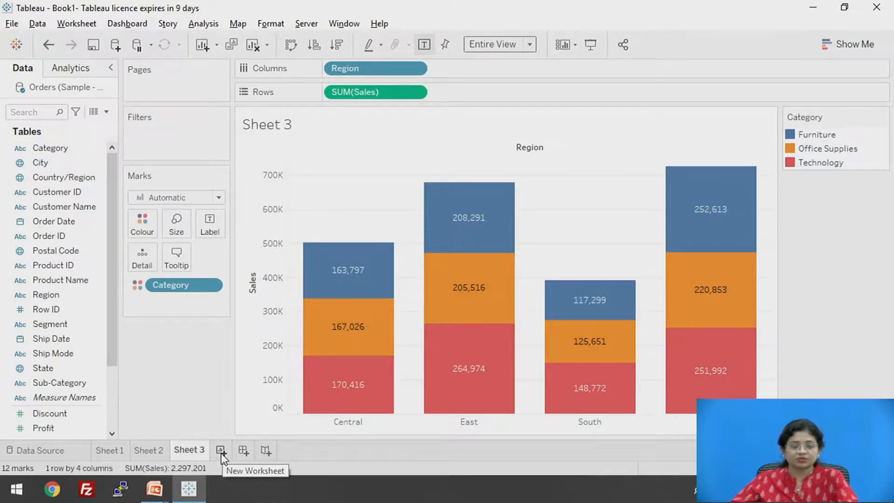
{"action": "mouse_move", "coordinate": [467, 305]}
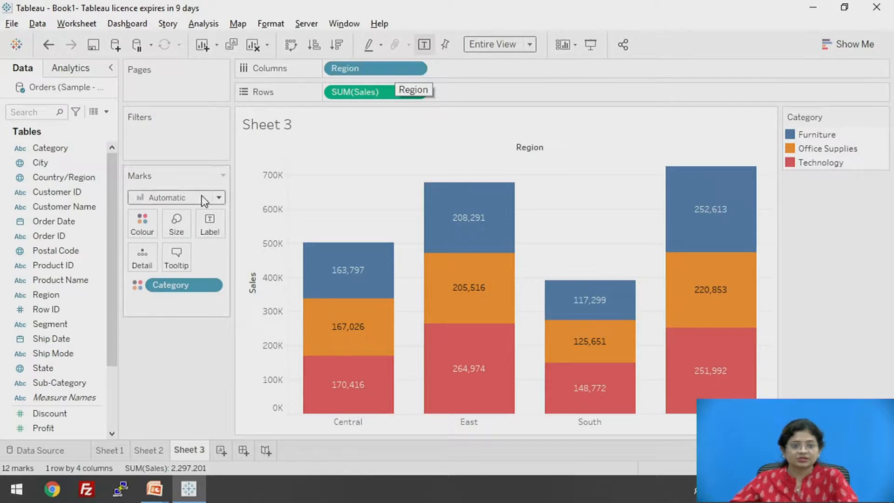
{"action": "left_click_drag", "start_coordinate": [41, 149], "coordinate": [450, 71]}
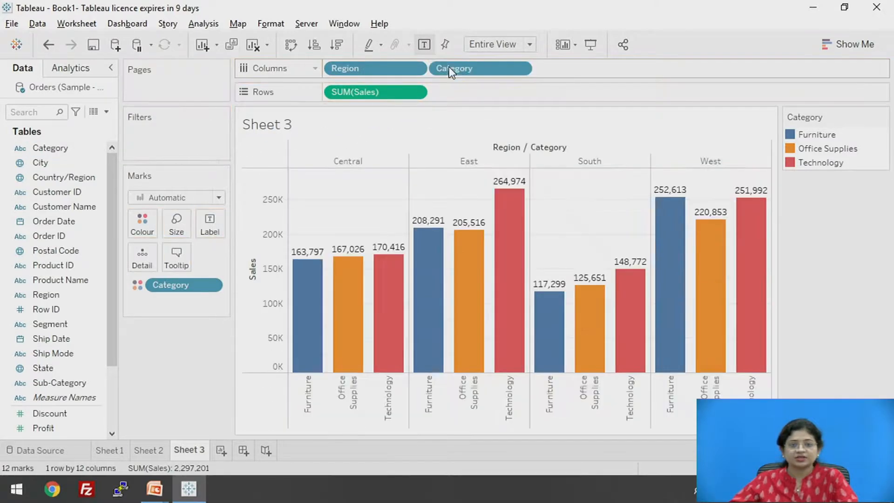